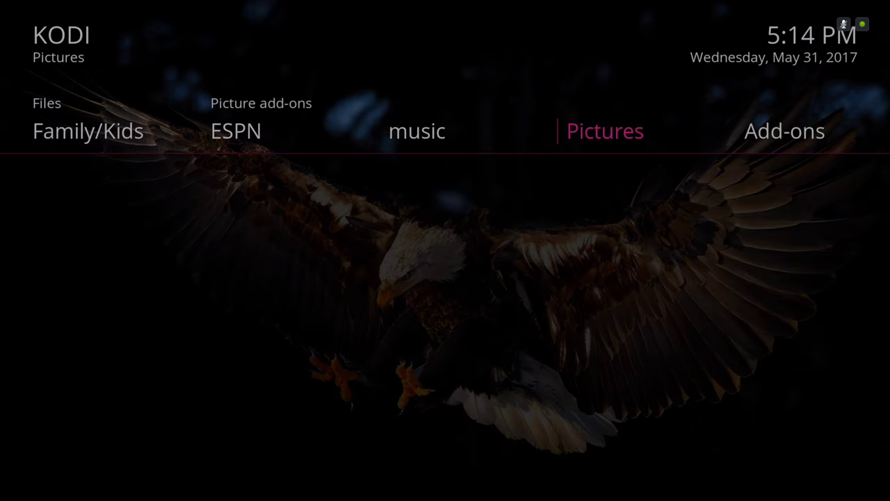
# - Go to the home menu's Add-ons section and browse its categories to picture add-ons
pyautogui.click(785, 130)
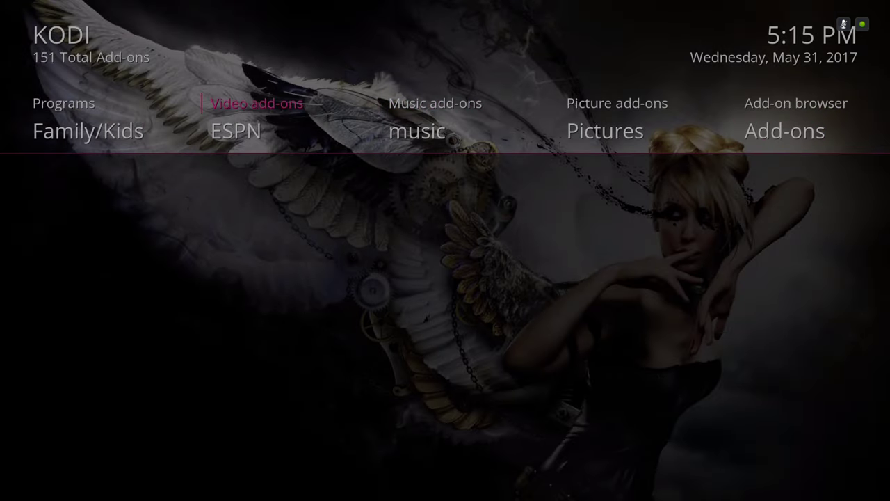
pyautogui.press('Right')
pyautogui.press('Right')
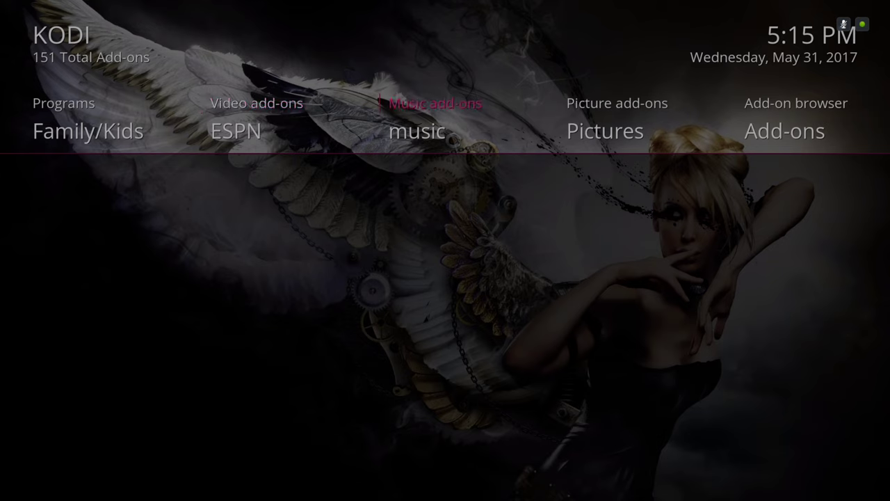
pyautogui.press('Right')
pyautogui.press('Right')
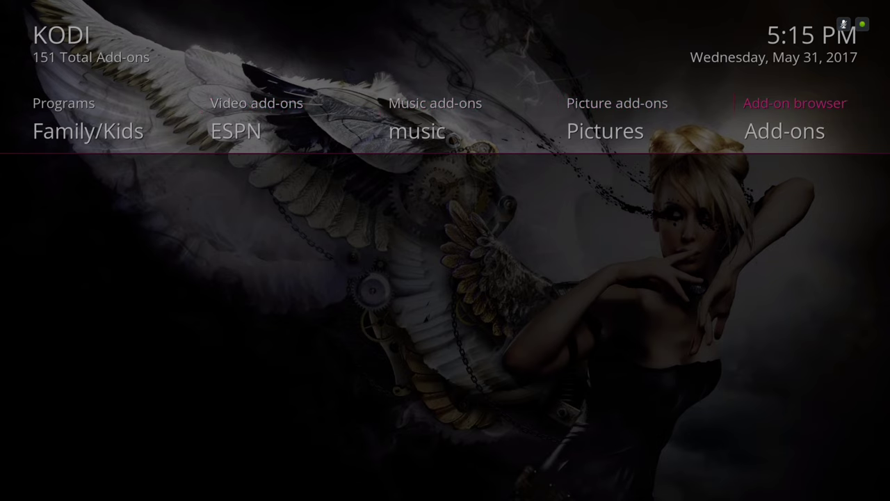
# - Look over the Add-on browser's install options, then return home to the Settings section
pyautogui.press('Return')
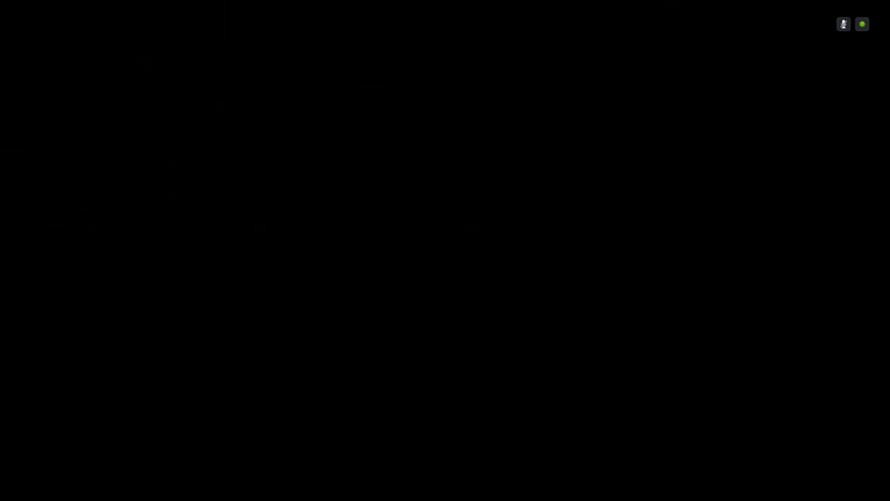
pyautogui.press('Down')
pyautogui.press('Down')
pyautogui.press('Down')
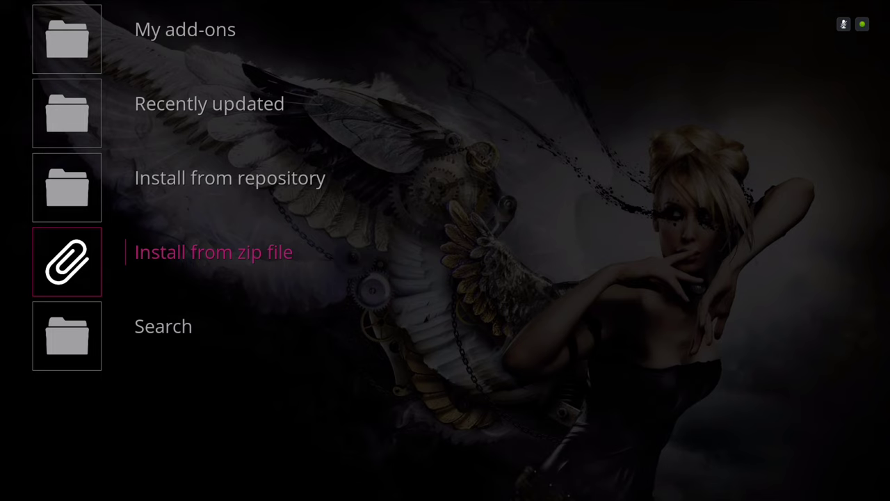
pyautogui.press('Up')
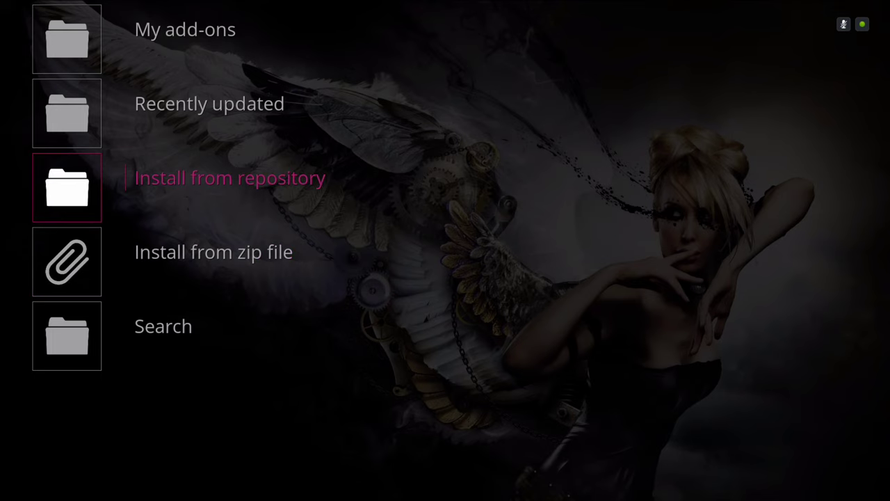
pyautogui.press('Escape')
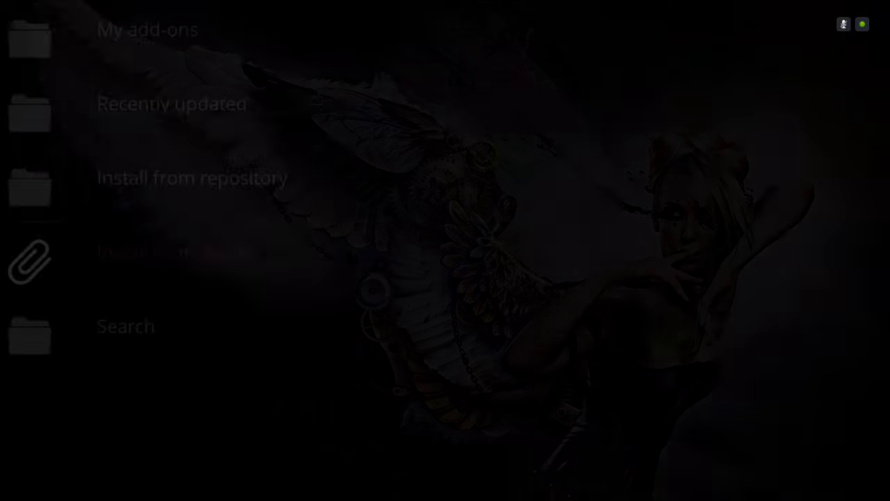
pyautogui.press('Right')
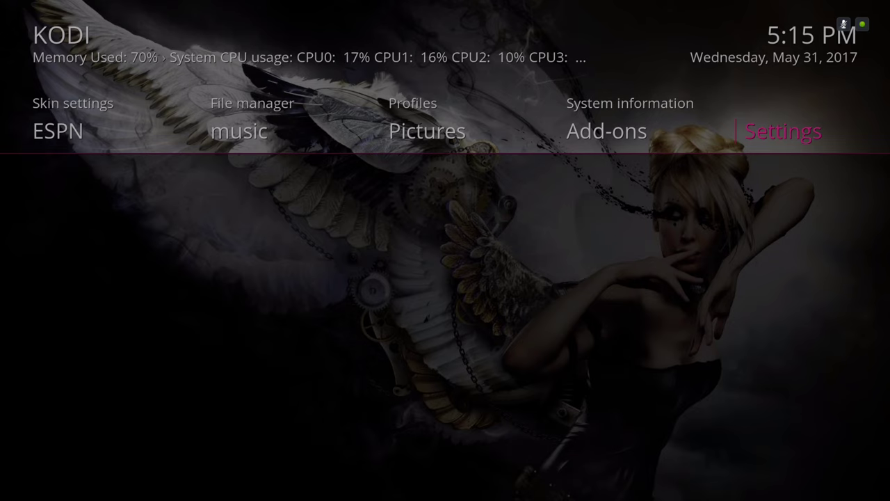
# - Open Kodi's Settings screen and move down to the Add-ons category
pyautogui.press('Return')
pyautogui.press('Down')
pyautogui.press('Down')
pyautogui.press('Down')
pyautogui.press('Down')
pyautogui.press('Down')
pyautogui.press('Down')
pyautogui.press('Down')
pyautogui.press('Down')
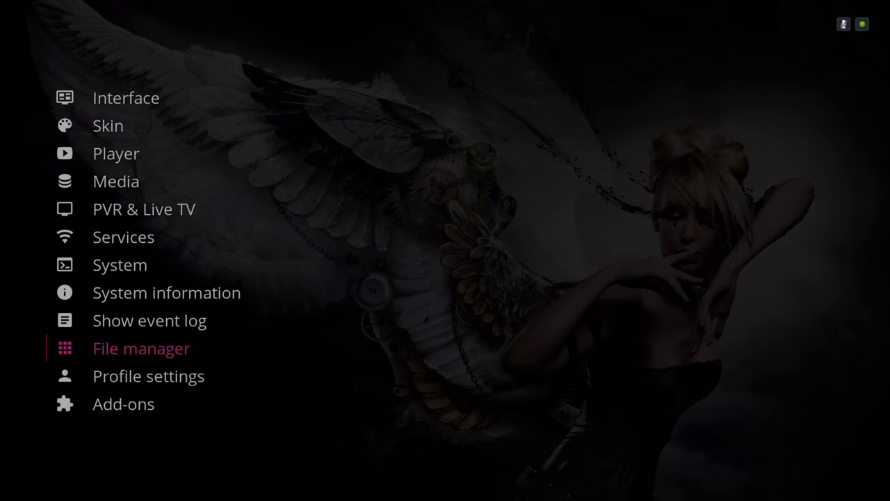
pyautogui.press('Down')
pyautogui.press('Down')
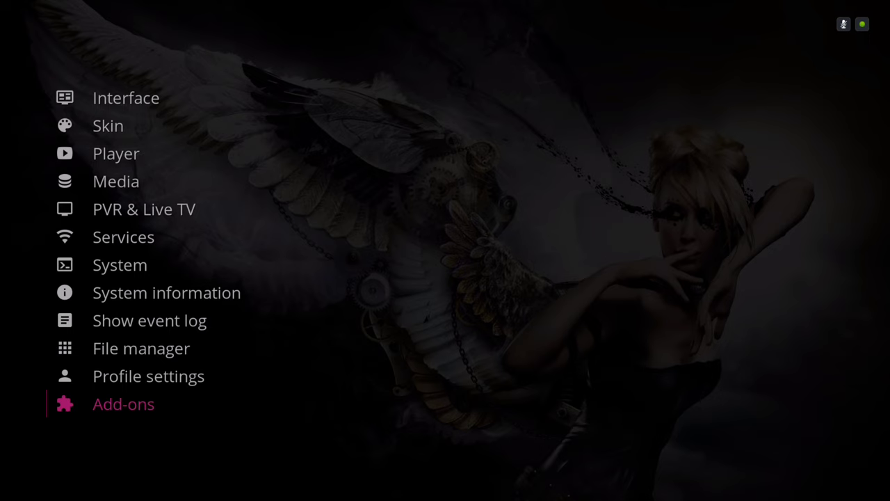
# - Look over the Add-ons install choices, then close them to return to Settings
pyautogui.press('Return')
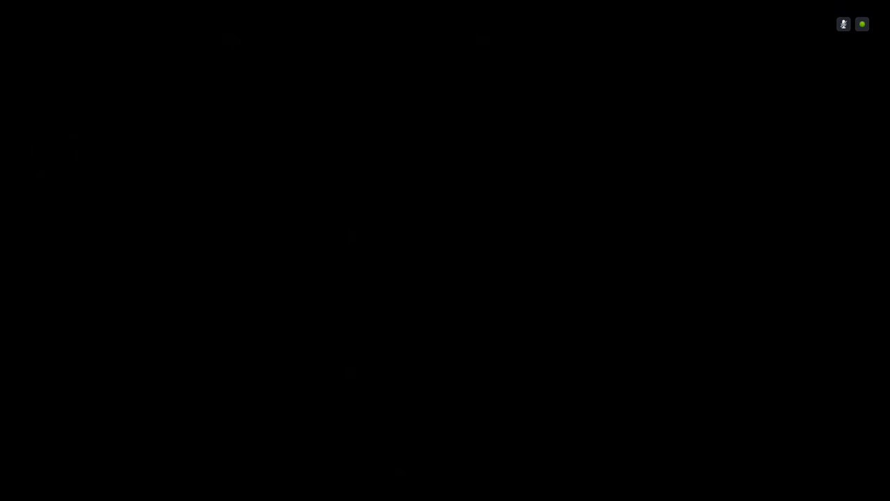
pyautogui.press('Down')
pyautogui.press('Up')
pyautogui.press('Up')
pyautogui.press('Down')
pyautogui.press('Escape')
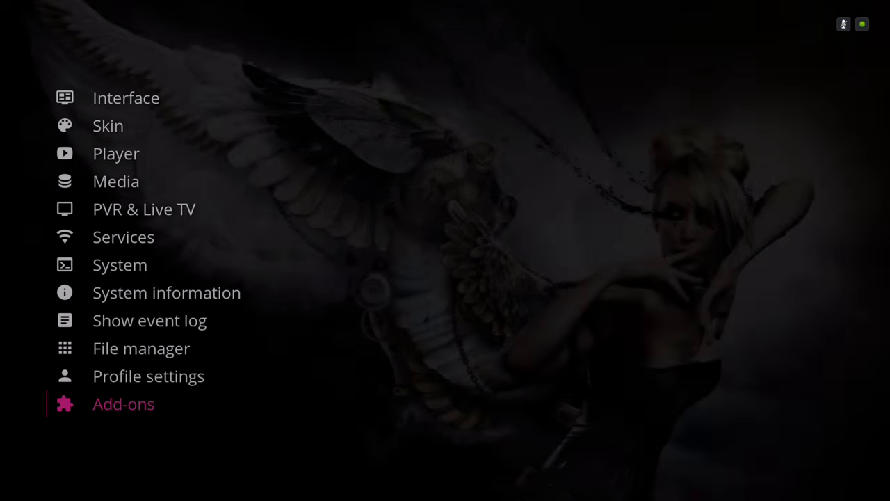
# - Open the File manager to list the Root sources, including steven wizard
pyautogui.press('Up')
pyautogui.press('Up')
pyautogui.press('Up')
pyautogui.press('Down')
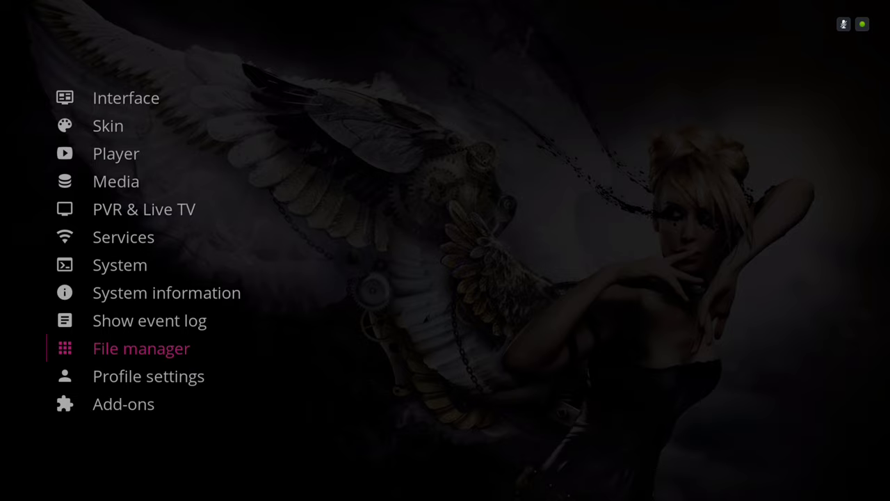
pyautogui.press('Return')
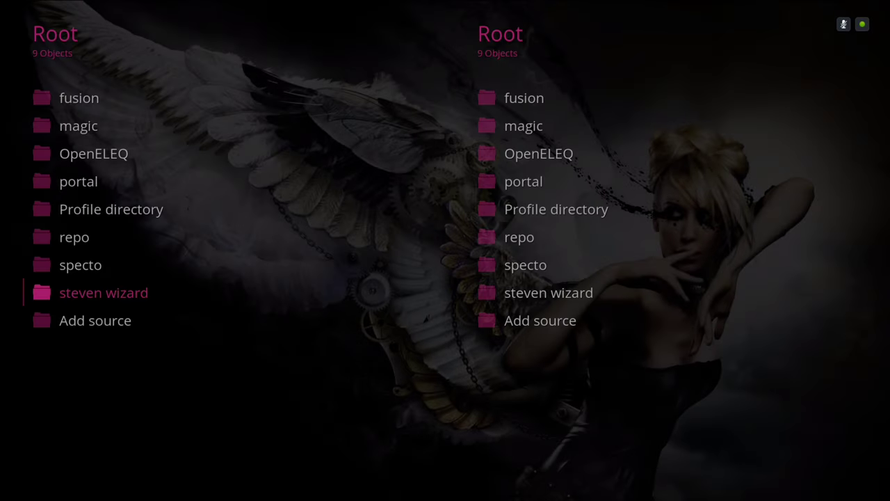
pyautogui.press('Up')
pyautogui.press('Up')
pyautogui.press('Down')
pyautogui.press('Down')
pyautogui.press('Down')
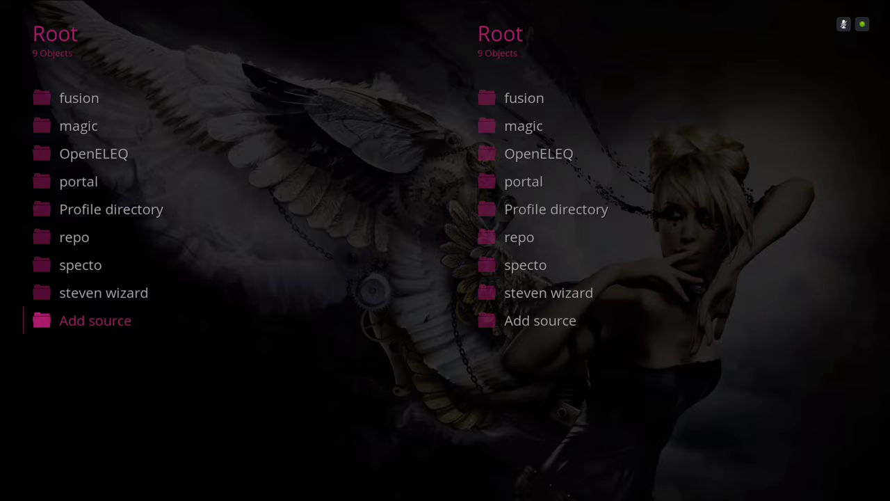
pyautogui.press('Return')
pyautogui.press('Down')
pyautogui.press('Up')
pyautogui.press('Up')
pyautogui.press('Down')
pyautogui.press('Up')
pyautogui.press('Return')
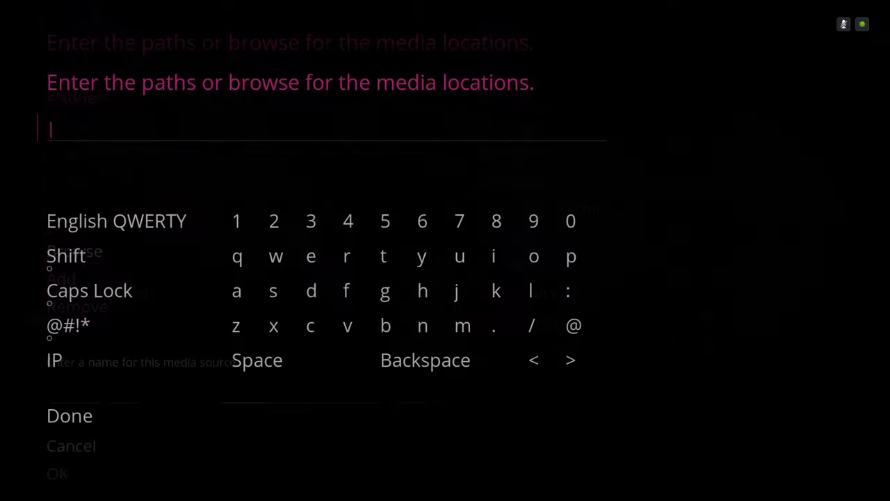
pyautogui.press('Down')
pyautogui.press('Down')
pyautogui.press('Down')
pyautogui.press('Down')
pyautogui.press('Down')
pyautogui.press('Down')
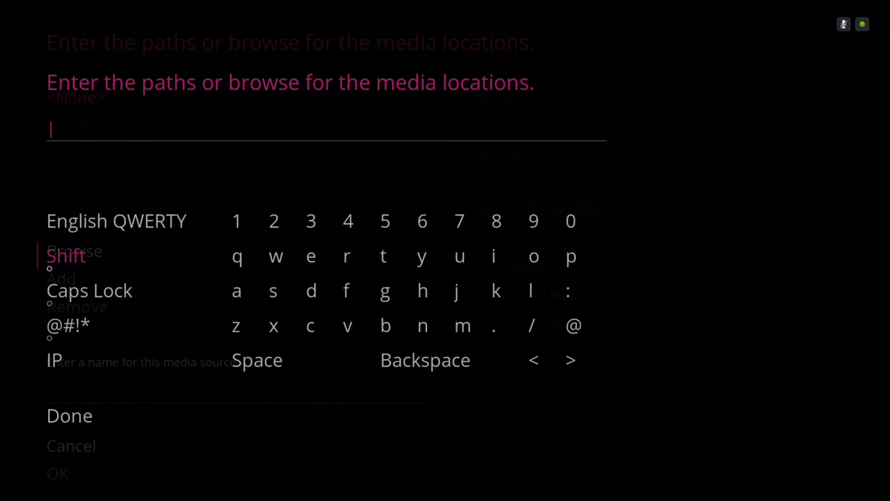
pyautogui.press('Up')
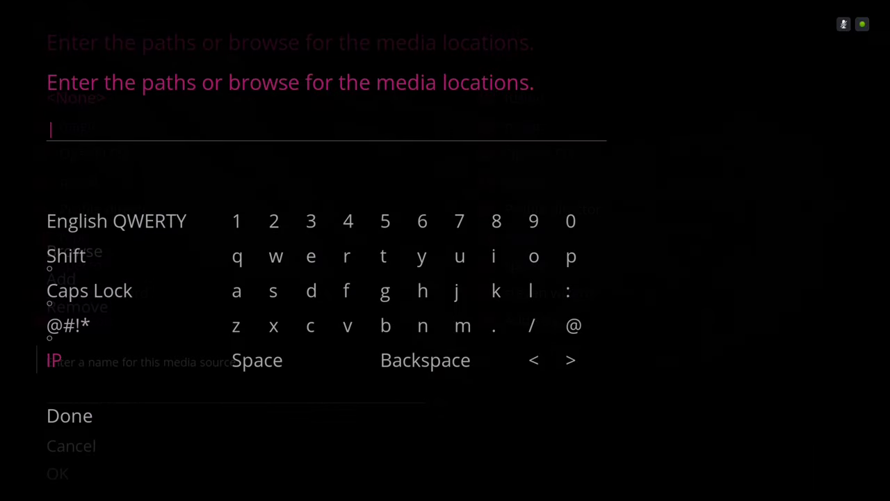
pyautogui.press('Up')
pyautogui.press('Up')
pyautogui.press('Up')
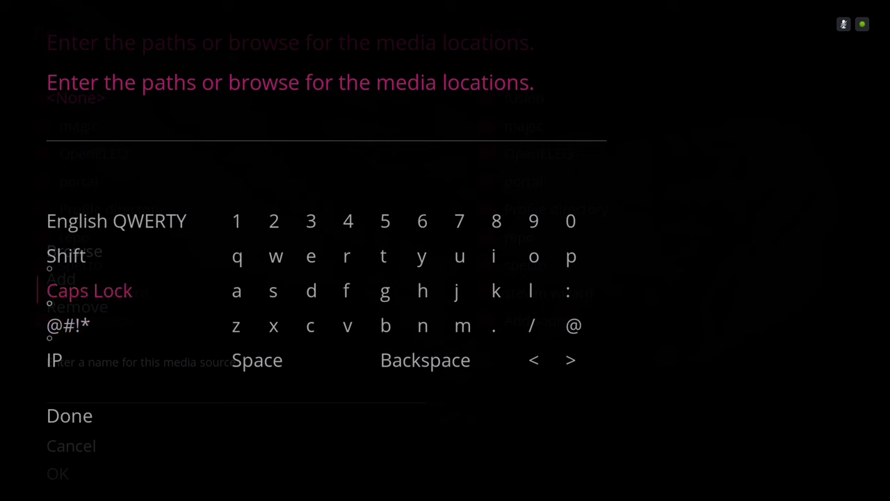
pyautogui.press('Down')
pyautogui.press('Down')
pyautogui.press('Down')
pyautogui.press('Down')
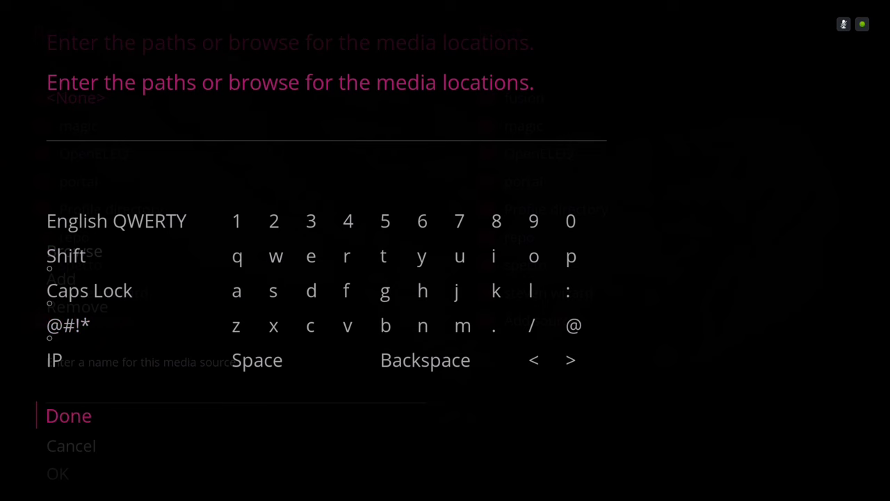
pyautogui.press('Return')
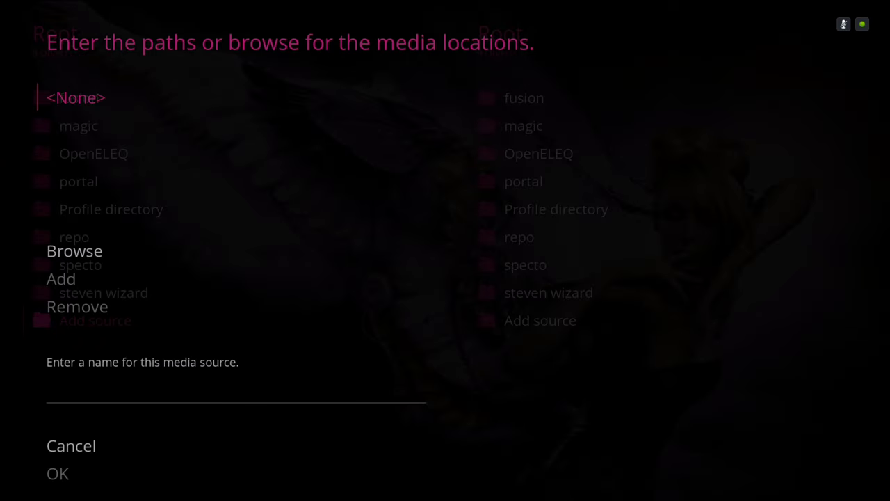
pyautogui.press('Escape')
pyautogui.press('Up')
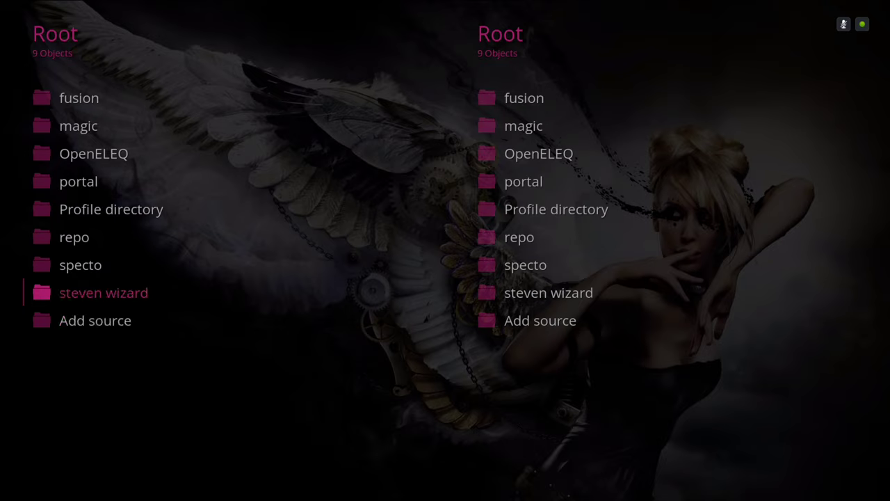
# - Open the steven wizard source's context menu and choose Edit source
pyautogui.press('c')
pyautogui.press('Down')
pyautogui.press('Up')
pyautogui.press('Up')
pyautogui.press('Escape')
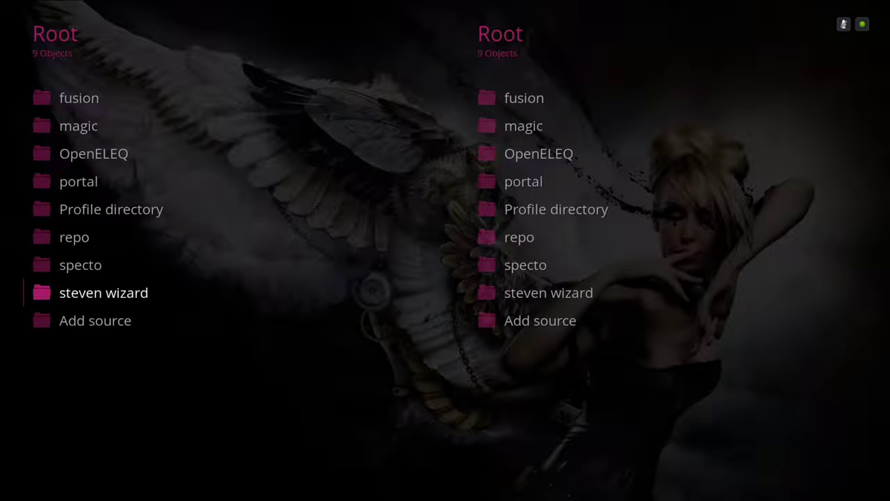
pyautogui.press('c')
pyautogui.press('Return')
# - Delete the path's trailing '/' so it ends at addons_20170421/plugin, and confirm
pyautogui.press('Down')
pyautogui.press('Up')
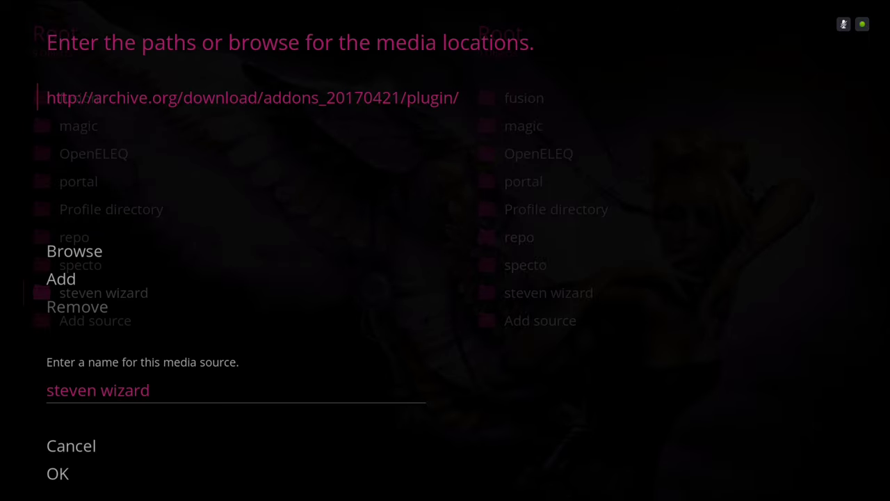
pyautogui.press('Return')
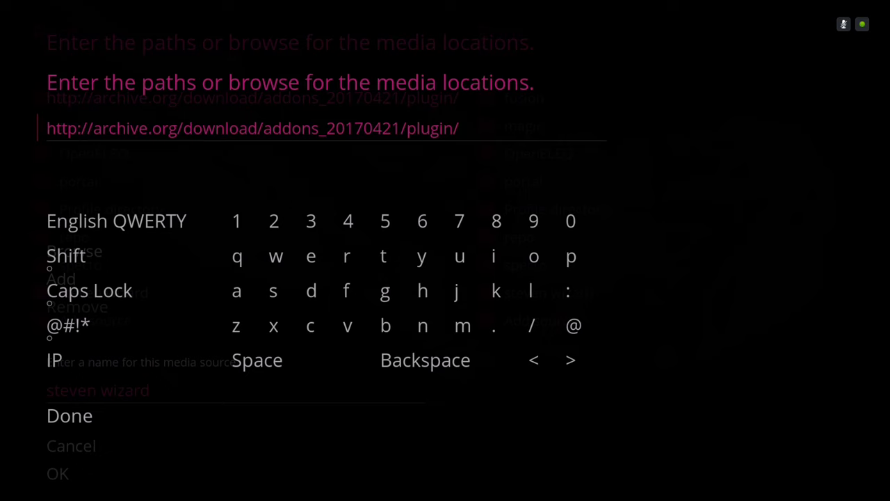
pyautogui.press('BackSpace')
pyautogui.press('Down')
pyautogui.press('Down')
pyautogui.press('Down')
pyautogui.press('Down')
pyautogui.press('Down')
pyautogui.press('Down')
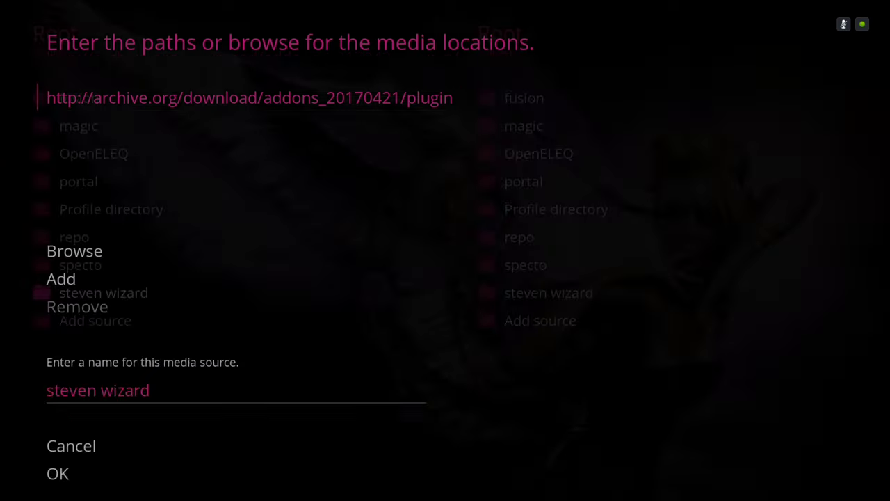
pyautogui.press('Down')
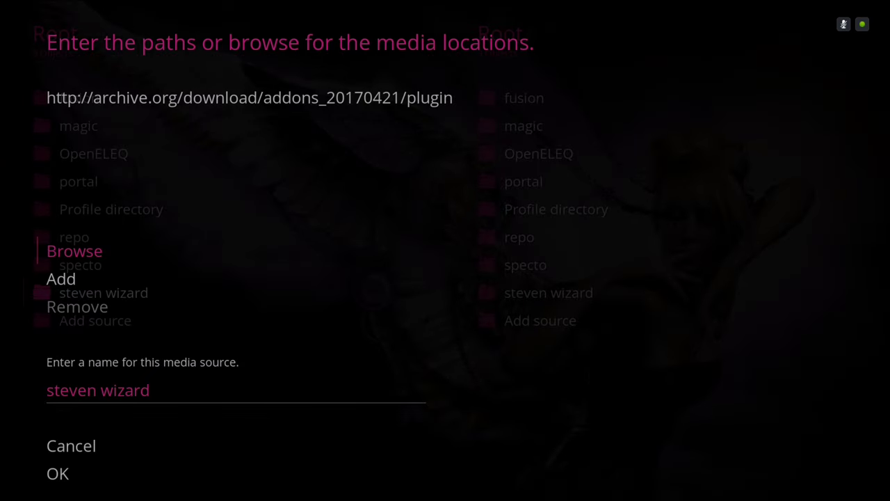
pyautogui.press('Up')
pyautogui.press('Down')
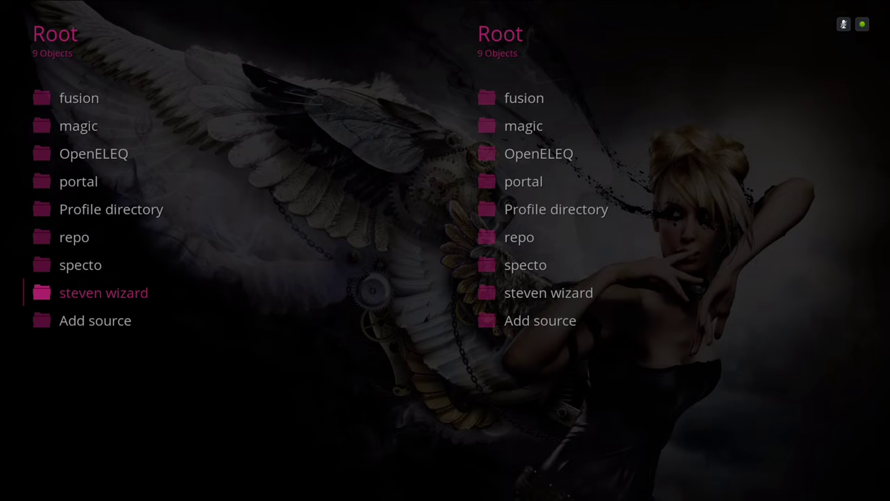
# - Open the steven wizard source in File manager, showing the plugin.program.Stevenswizard folder
pyautogui.press('Up')
pyautogui.press('Down')
pyautogui.press('Up')
pyautogui.press('Down')
pyautogui.press('Return')
pyautogui.press('Down')
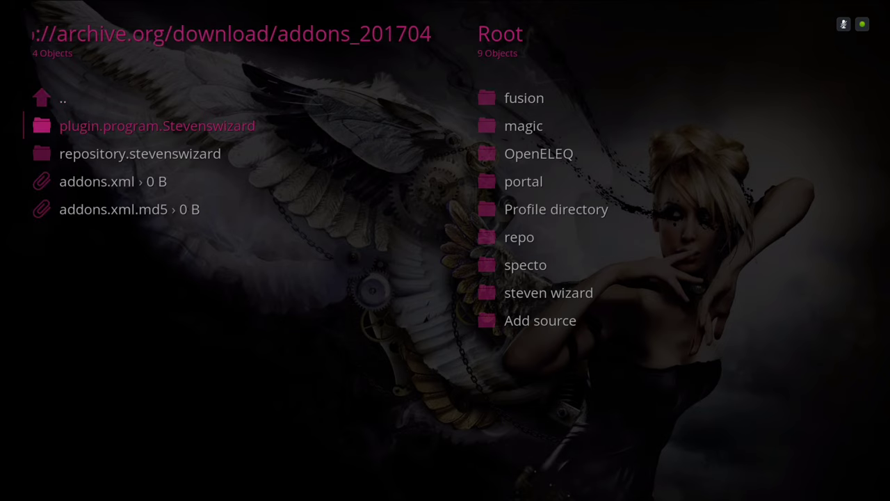
# - Go back to Settings > Add-ons and choose Install from zip file
pyautogui.press('BackSpace')
pyautogui.press('BackSpace')
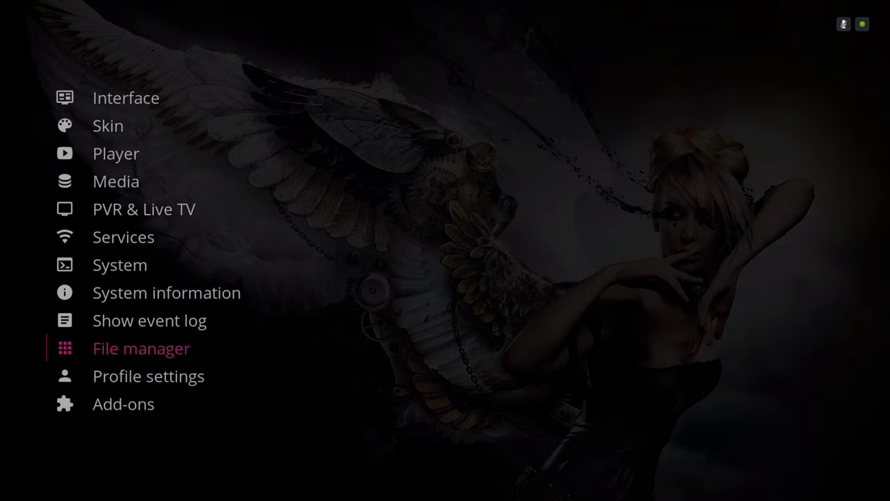
pyautogui.press('Down')
pyautogui.press('Down')
pyautogui.press('Return')
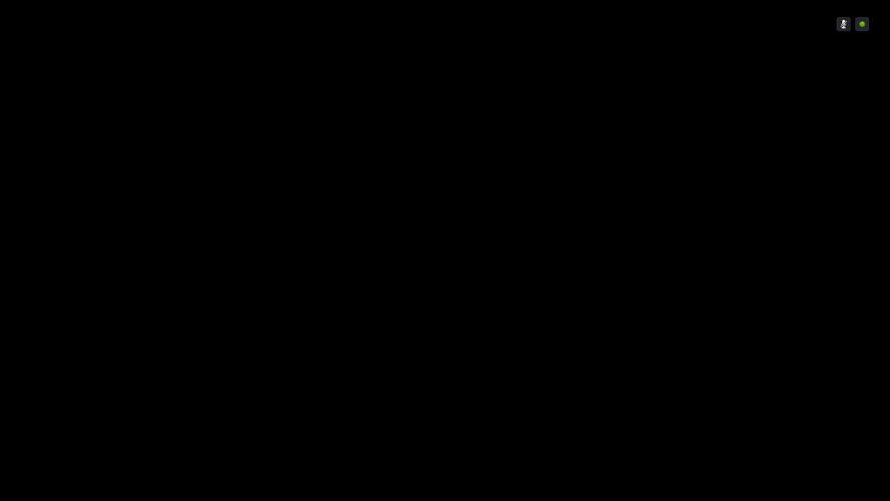
pyautogui.press('Up')
pyautogui.press('Down')
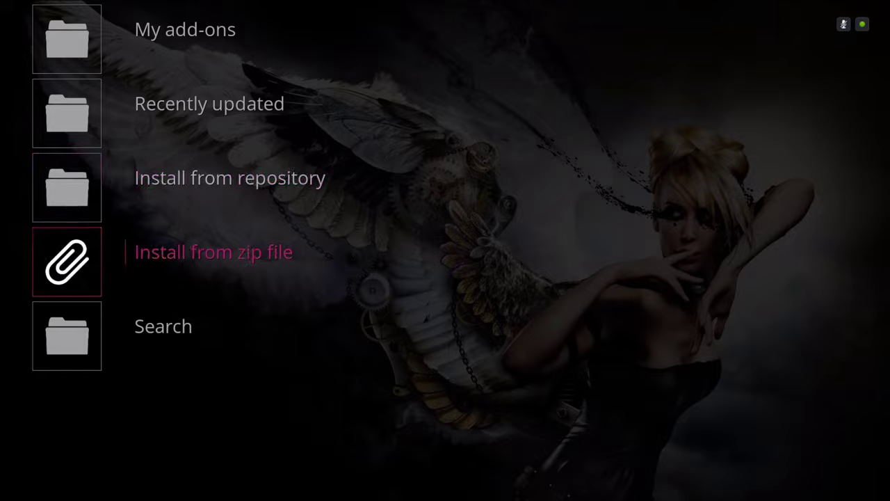
pyautogui.press('Return')
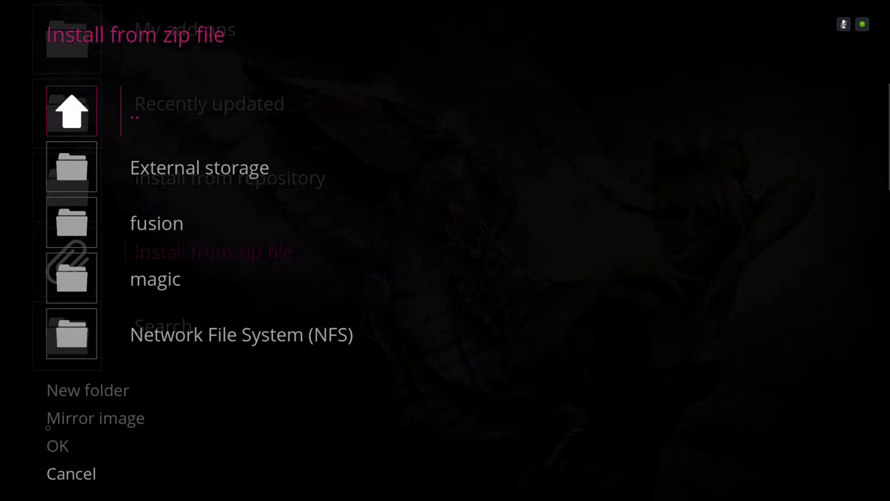
# - Browse steven wizard > plugin.program.Stevenswizard to the 1.0.2 zip, then cancel the browser
pyautogui.press('Down')
pyautogui.press('Down')
pyautogui.press('Down')
pyautogui.press('Down')
pyautogui.press('Down')
pyautogui.press('Down')
pyautogui.press('Down')
pyautogui.press('Down')
pyautogui.press('Down')
pyautogui.press('Down')
pyautogui.press('Down')
pyautogui.press('Up')
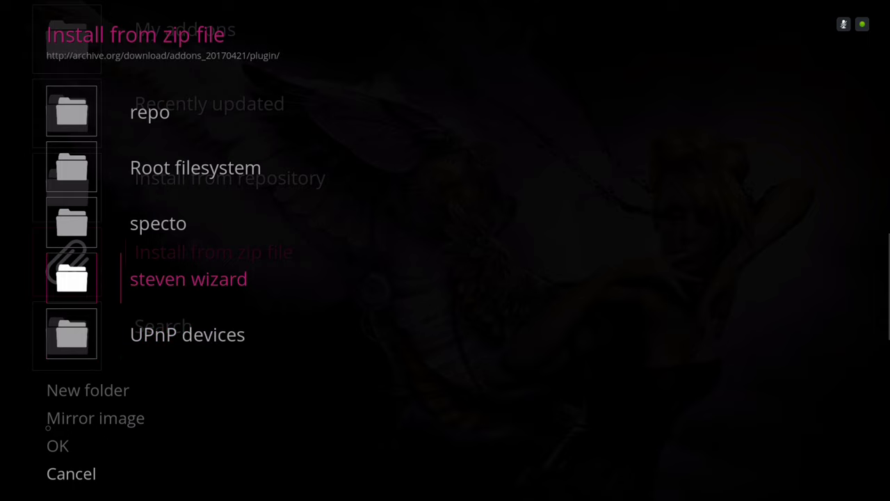
pyautogui.press('Return')
pyautogui.press('Down')
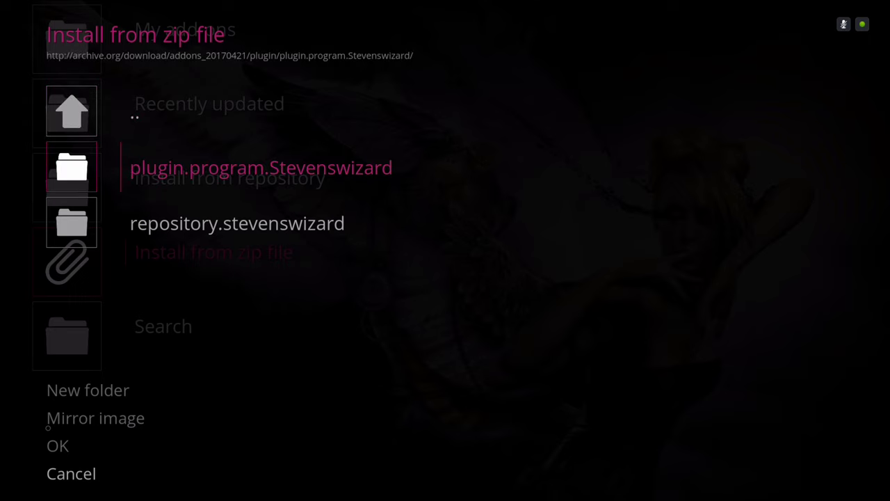
pyautogui.press('Return')
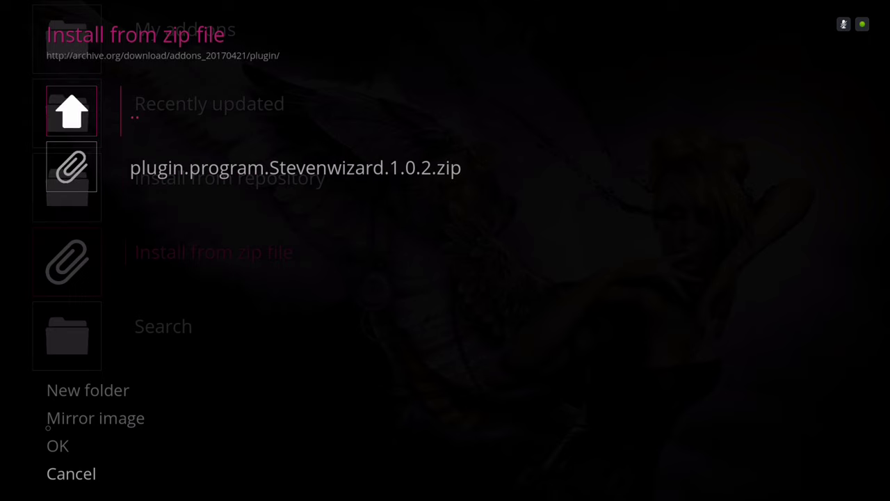
pyautogui.press('Down')
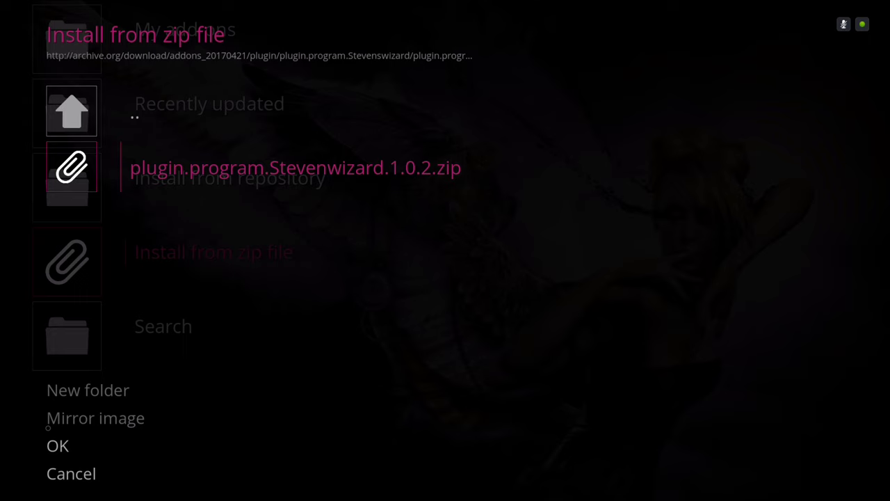
pyautogui.press('BackSpace')
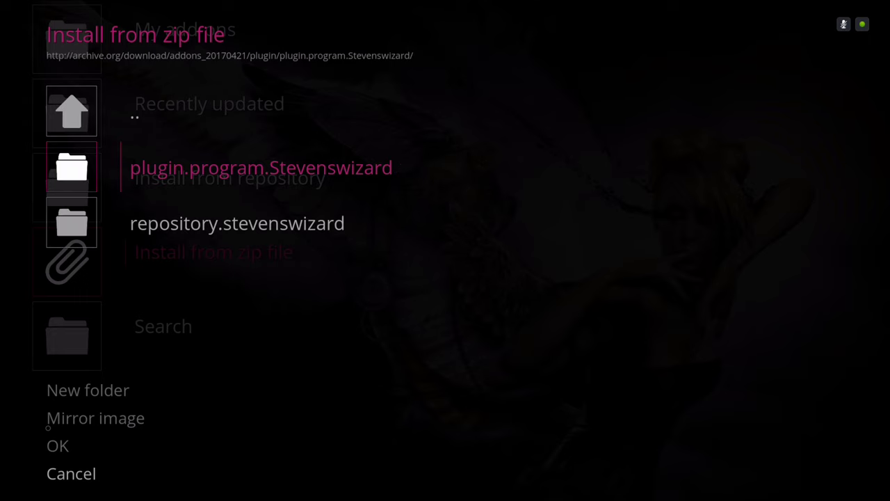
pyautogui.press('BackSpace')
pyautogui.press('Escape')
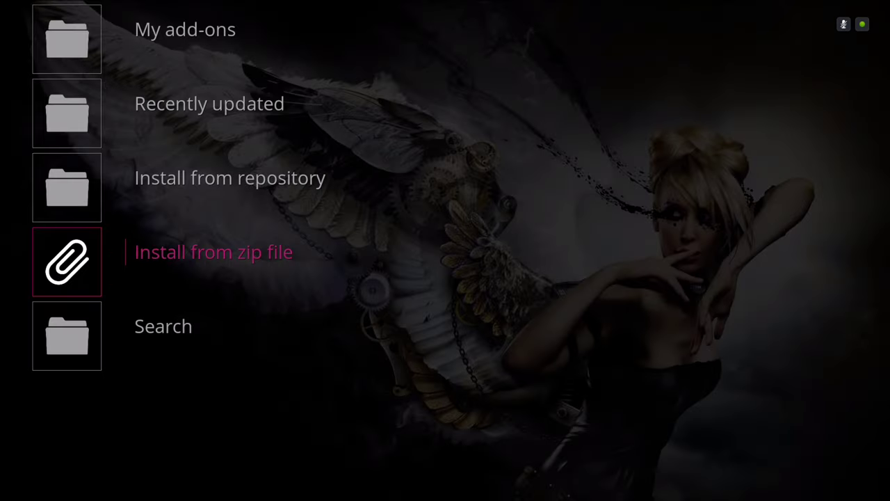
# - Return to the home screen and open the Programs add-ons list showing Steven Wizard 1.0.2
pyautogui.press('Escape')
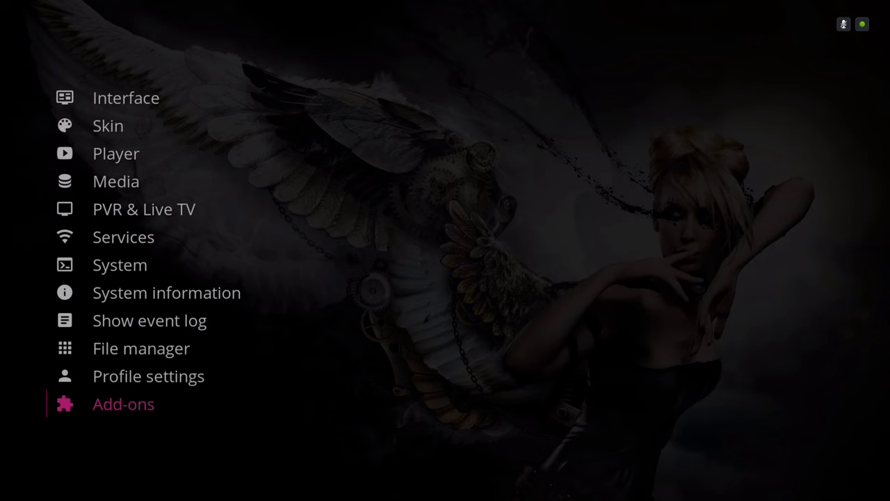
pyautogui.press('Up')
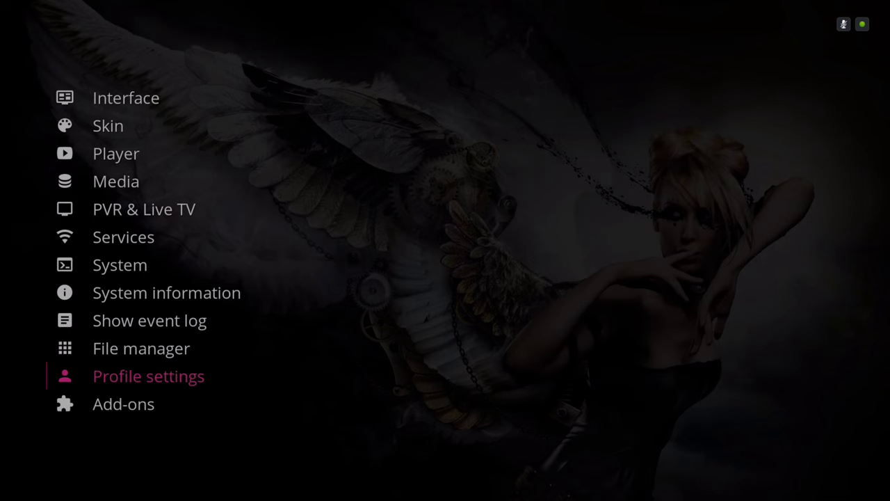
pyautogui.press('Escape')
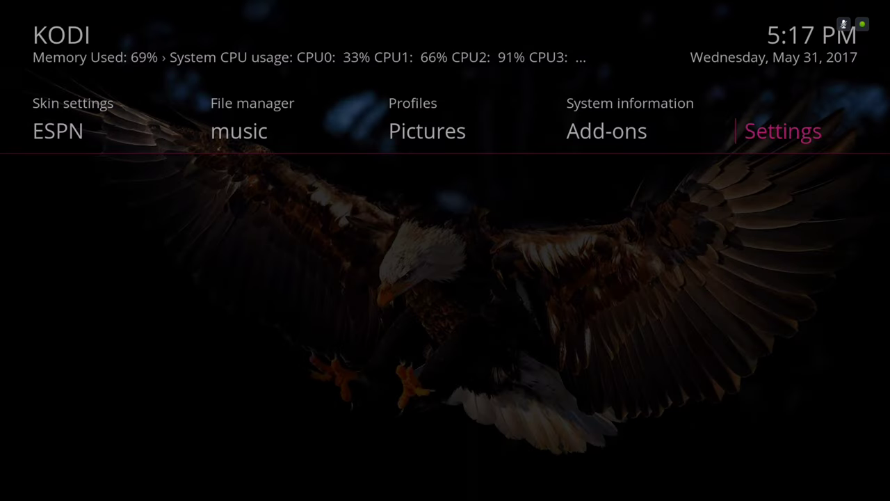
pyautogui.press('Left')
pyautogui.press('Up')
pyautogui.press('Left')
pyautogui.press('Left')
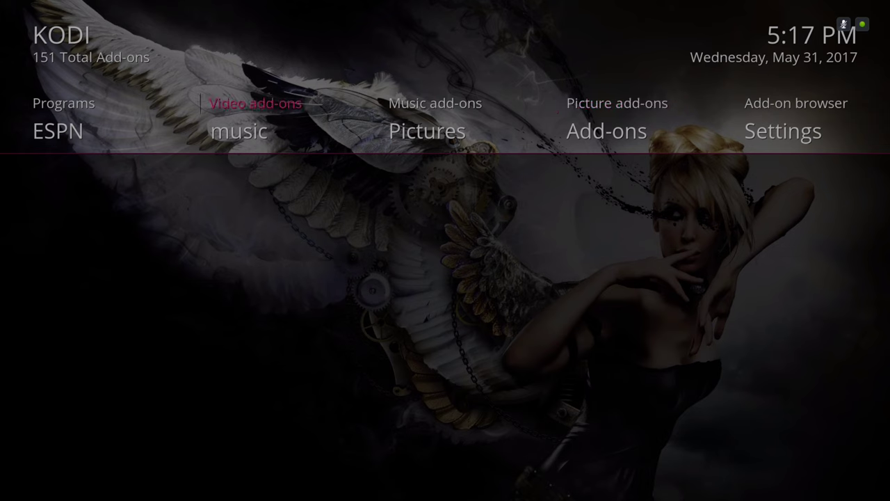
pyautogui.press('Left')
pyautogui.press('Return')
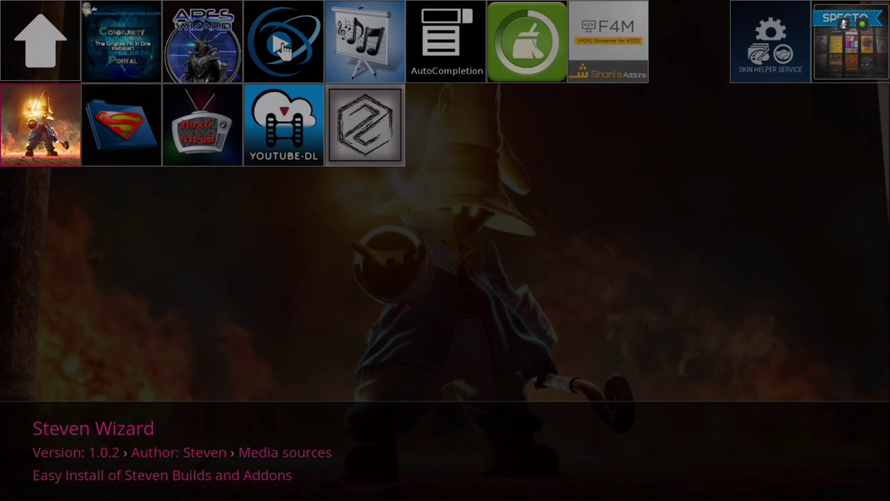
# - Launch the Steven Wizard add-on from the program add-ons list
pyautogui.press('Up')
pyautogui.press('Down')
pyautogui.press('Right')
pyautogui.press('Left')
pyautogui.press('Return')
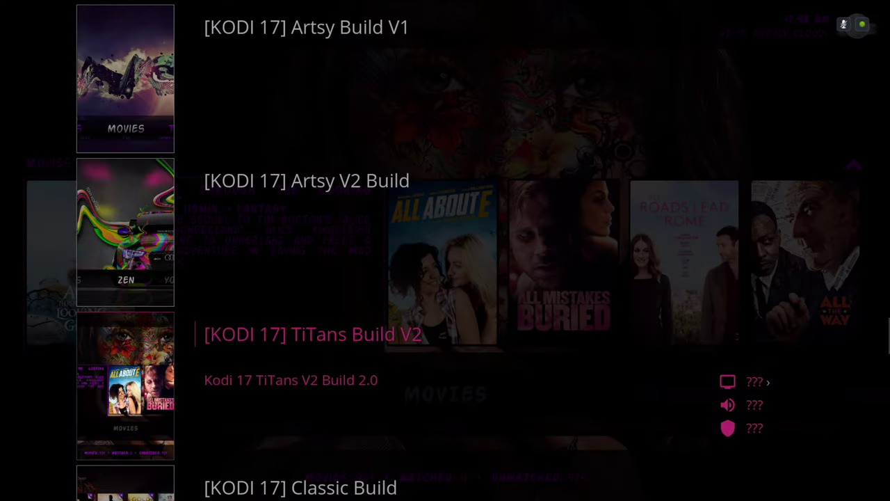
# - Cycle the KODI 17 build list view through Slim List, Card List, Icons and Fanart
pyautogui.press('Left')
pyautogui.press('Return')
pyautogui.press('Return')
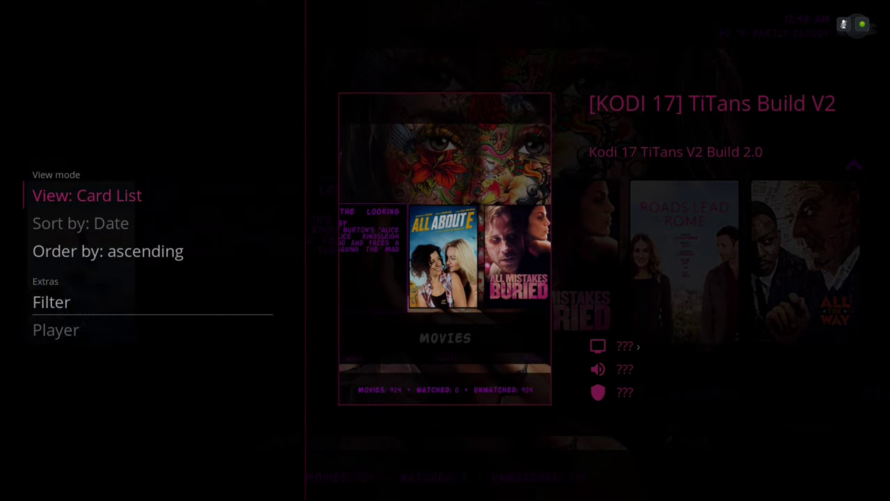
pyautogui.press('Return')
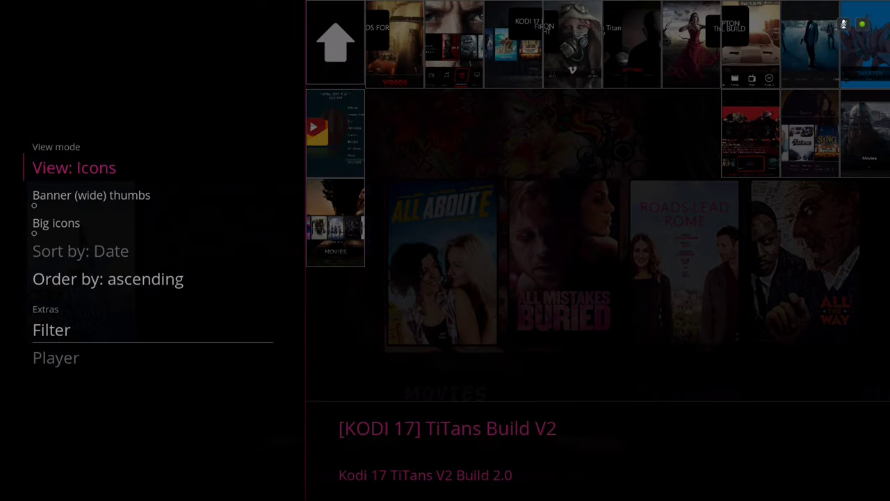
pyautogui.press('Return')
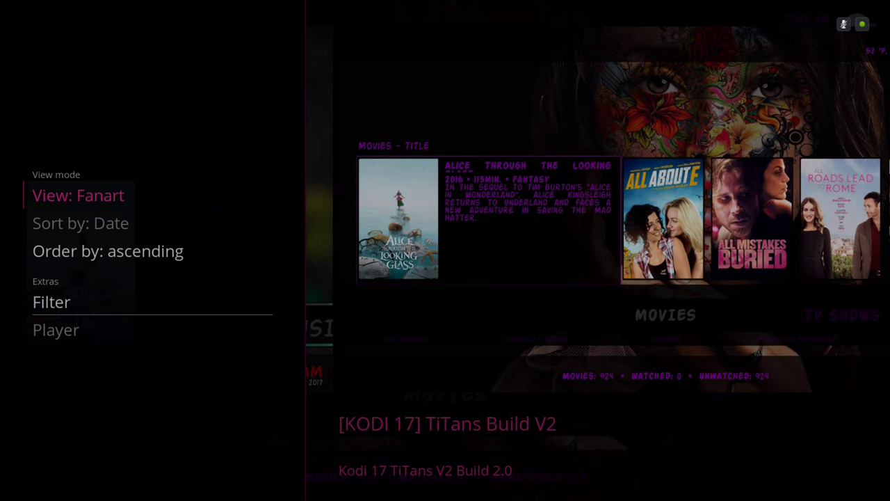
pyautogui.press('Return')
pyautogui.press('Escape')
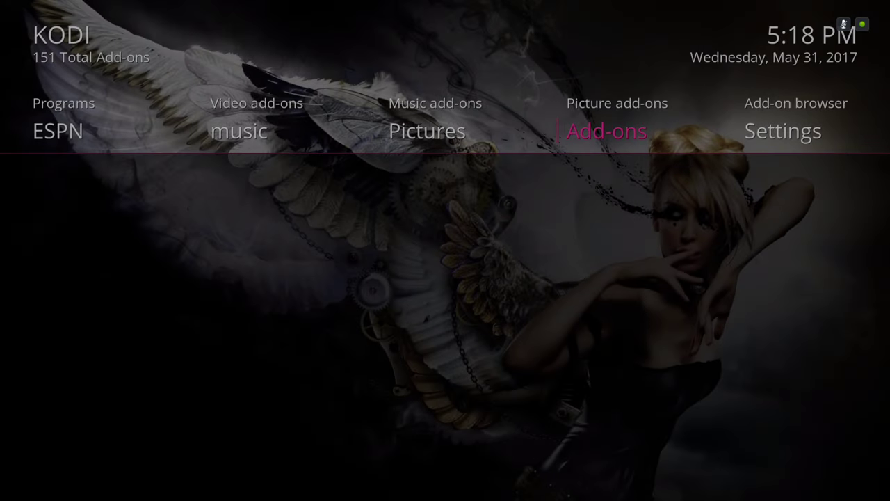
# - Open Skin settings from the home Settings menu
pyautogui.press('Right')
pyautogui.press('Return')
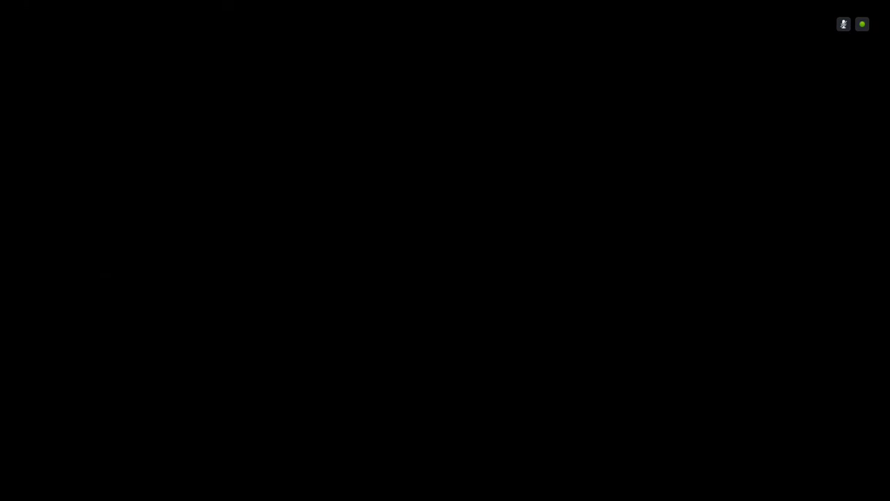
pyautogui.press('Up')
pyautogui.press('Up')
pyautogui.press('Up')
pyautogui.press('Up')
pyautogui.press('Up')
pyautogui.press('Up')
pyautogui.press('Up')
pyautogui.press('Up')
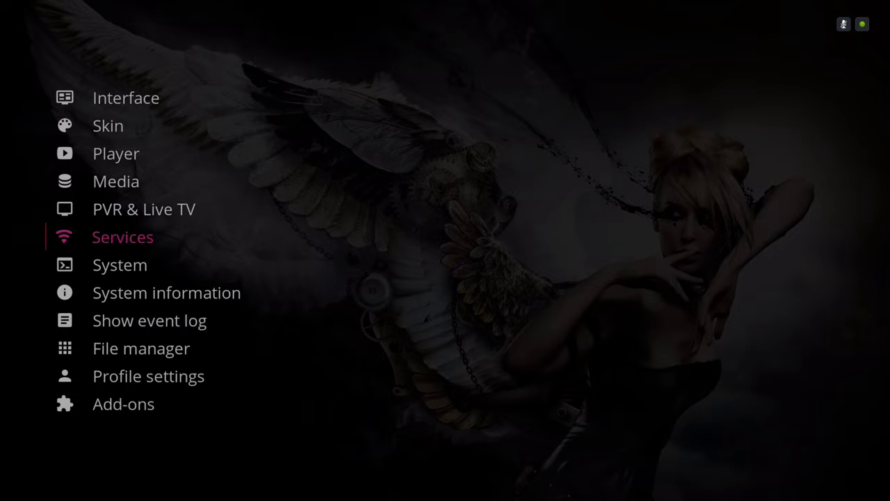
pyautogui.press('Return')
pyautogui.press('Up')
pyautogui.press('Up')
# - Set Highlighted Colors to Color Sweep
pyautogui.press('Down')
pyautogui.press('Down')
pyautogui.press('Down')
pyautogui.press('Down')
pyautogui.press('Down')
pyautogui.press('Down')
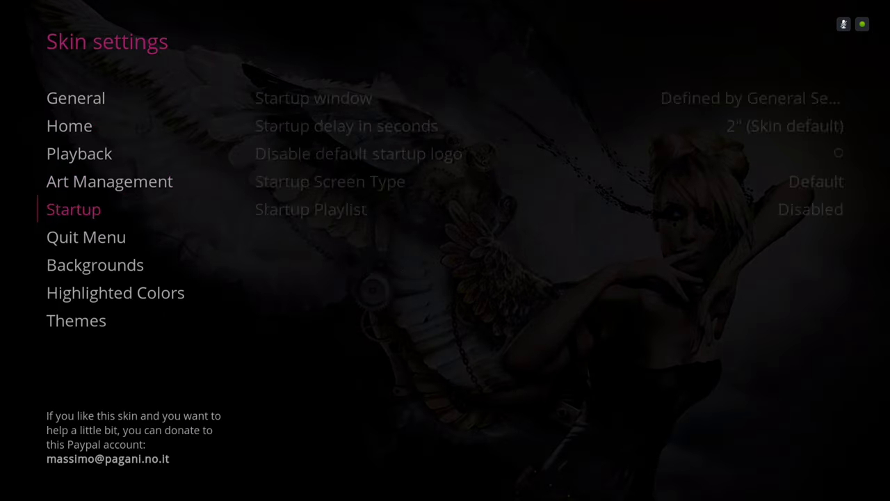
pyautogui.press('Right')
pyautogui.press('Down')
pyautogui.press('Down')
pyautogui.press('Down')
pyautogui.press('Down')
pyautogui.press('Down')
pyautogui.press('Down')
pyautogui.press('Down')
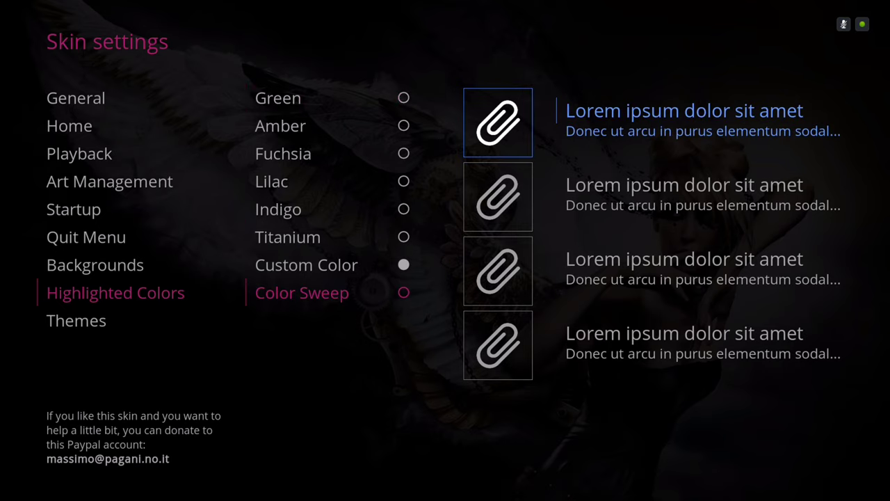
pyautogui.press('Return')
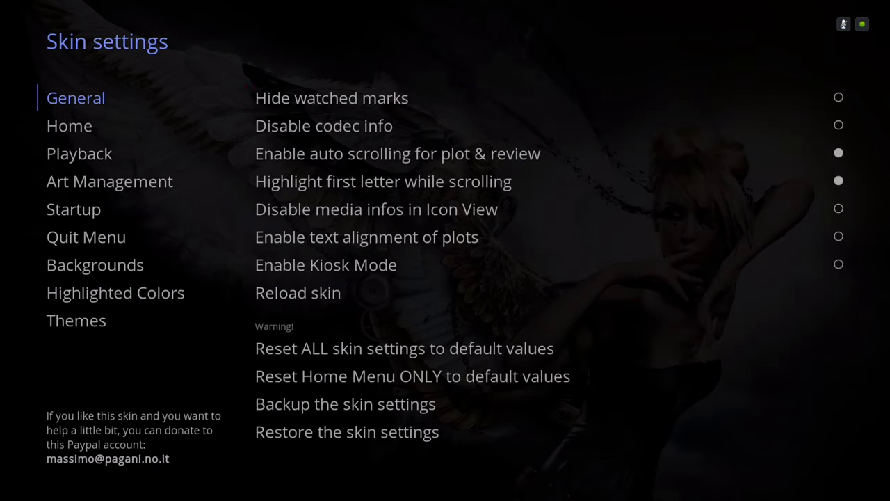
# - Browse the Themes list, previewing Titanium and settling on Custom Color
pyautogui.press('Down')
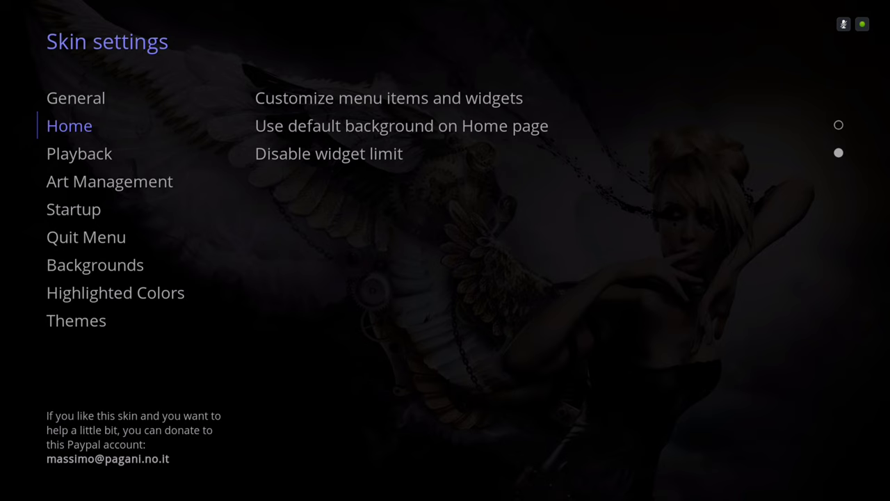
pyautogui.press('Down')
pyautogui.press('Down')
pyautogui.press('Down')
pyautogui.press('Down')
pyautogui.press('Down')
pyautogui.press('Down')
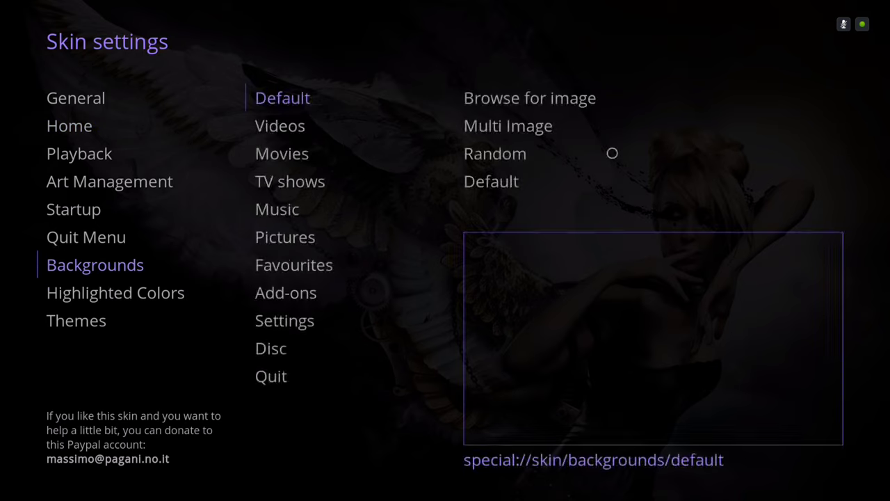
pyautogui.press('Right')
pyautogui.press('Down')
pyautogui.press('Down')
pyautogui.press('Down')
pyautogui.press('Down')
pyautogui.press('Down')
pyautogui.press('Down')
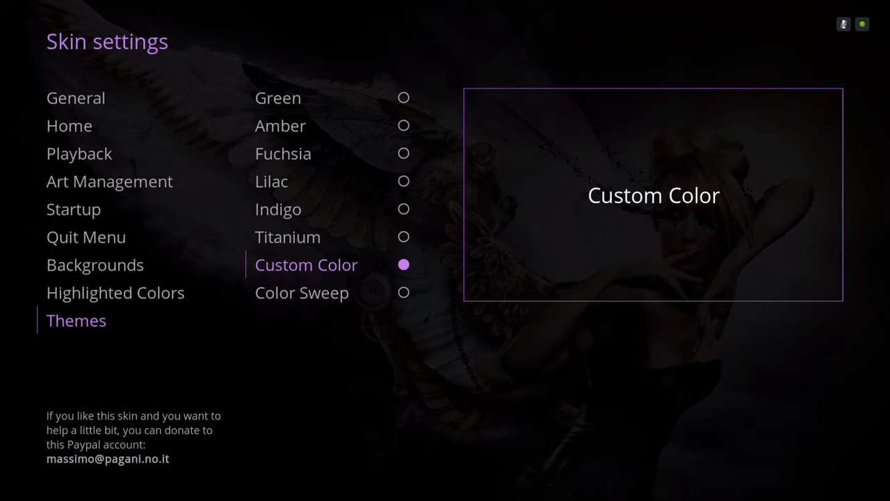
pyautogui.press('Up')
pyautogui.press('Down')
pyautogui.press('Down')
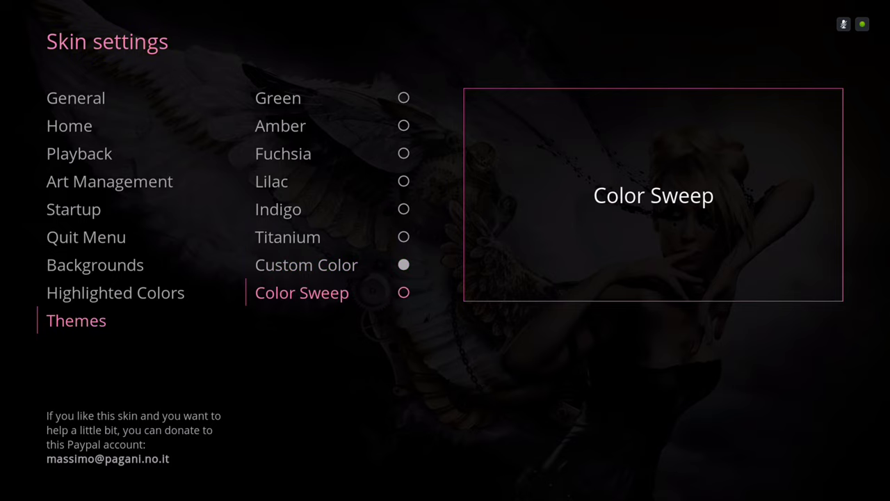
# - Apply the Color Sweep theme and glance at the Playback skin options
pyautogui.press('Return')
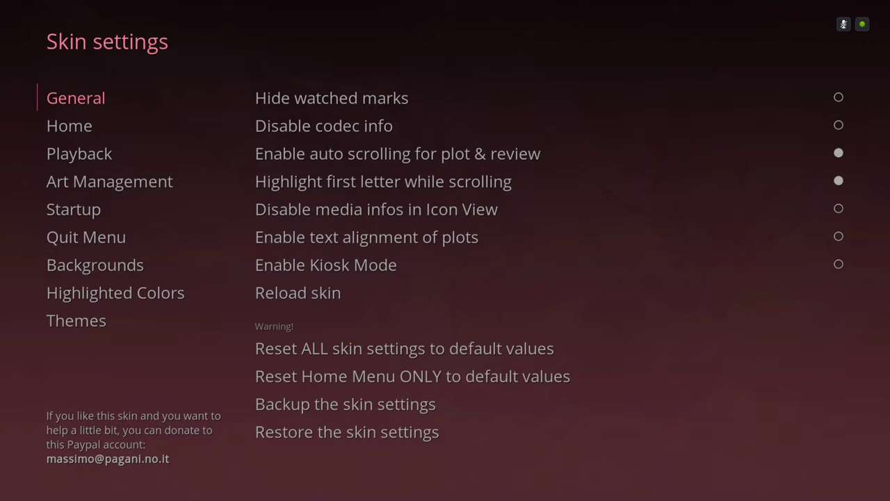
pyautogui.press('Down')
pyautogui.press('Down')
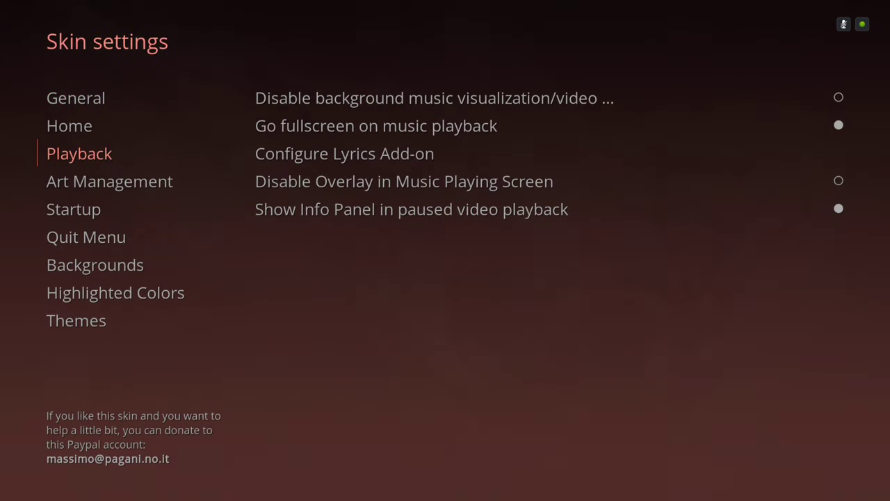
pyautogui.press('Up')
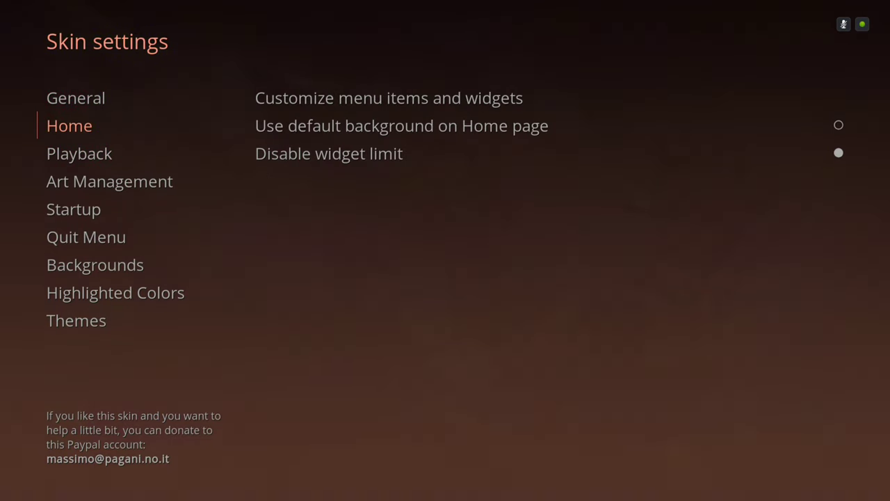
# - Change Art Management's Background transparency from 80% to 100%
pyautogui.press('Down')
pyautogui.press('Down')
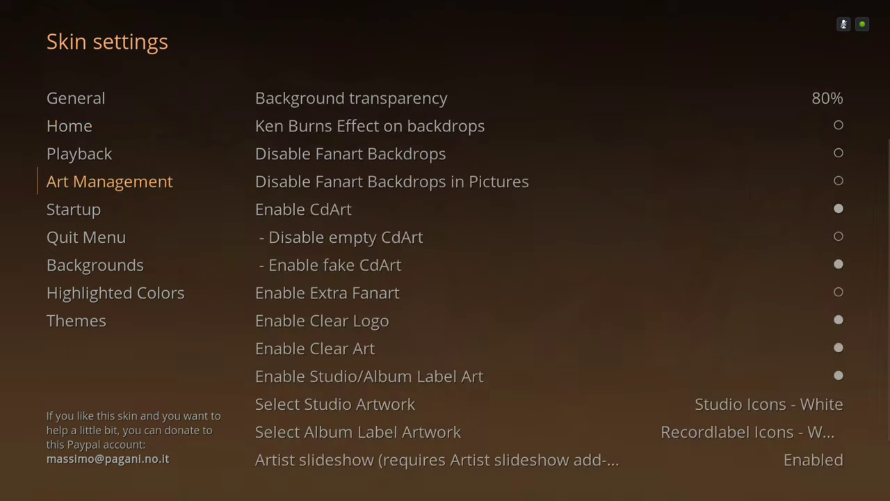
pyautogui.press('Up')
pyautogui.press('Down')
pyautogui.press('Right')
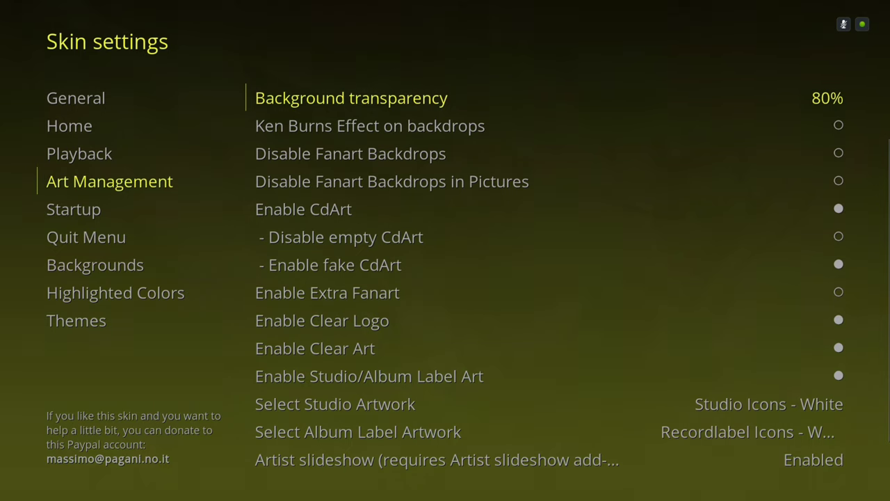
pyautogui.press('Left')
pyautogui.press('Left')
pyautogui.press('Left')
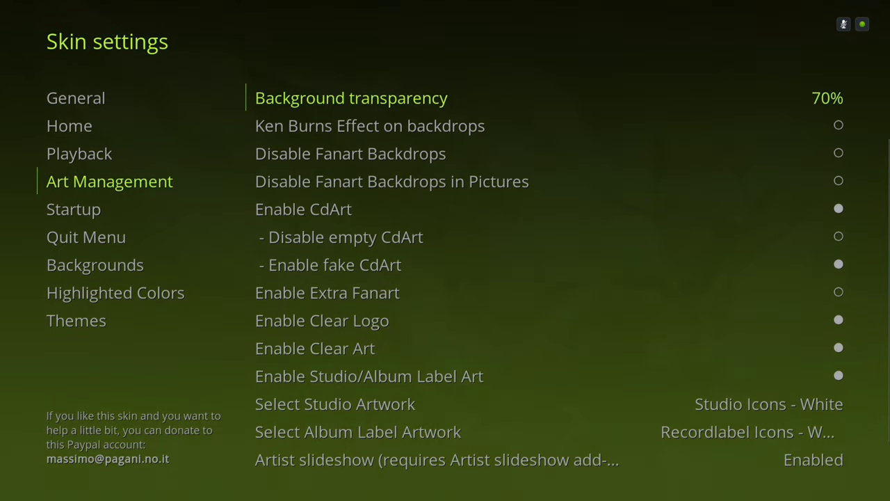
pyautogui.press('Left')
pyautogui.press('Left')
pyautogui.press('Left')
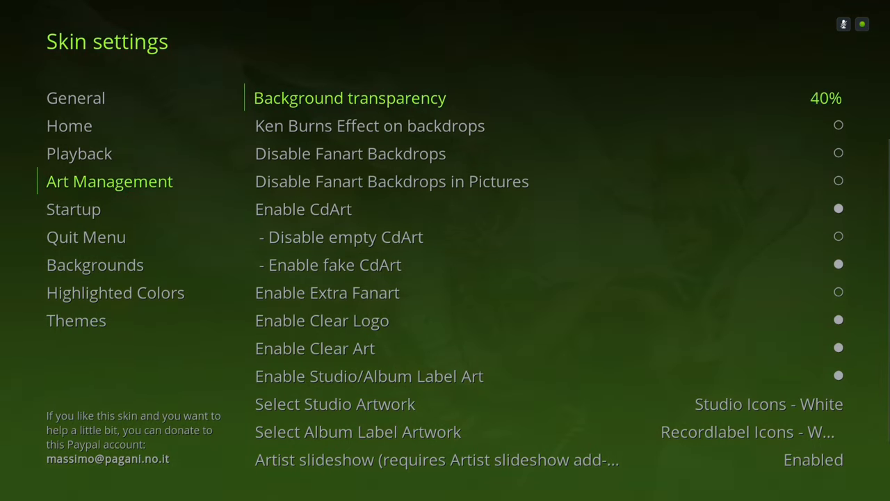
pyautogui.press('Left')
pyautogui.press('Left')
pyautogui.press('Left')
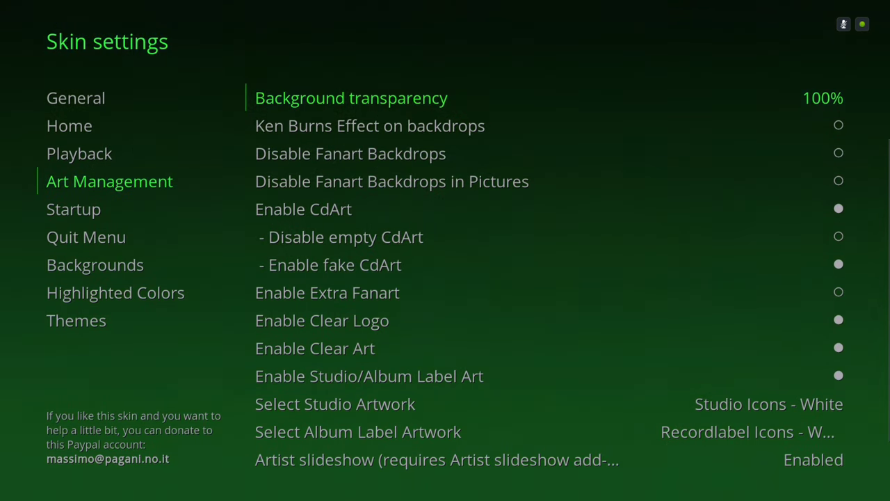